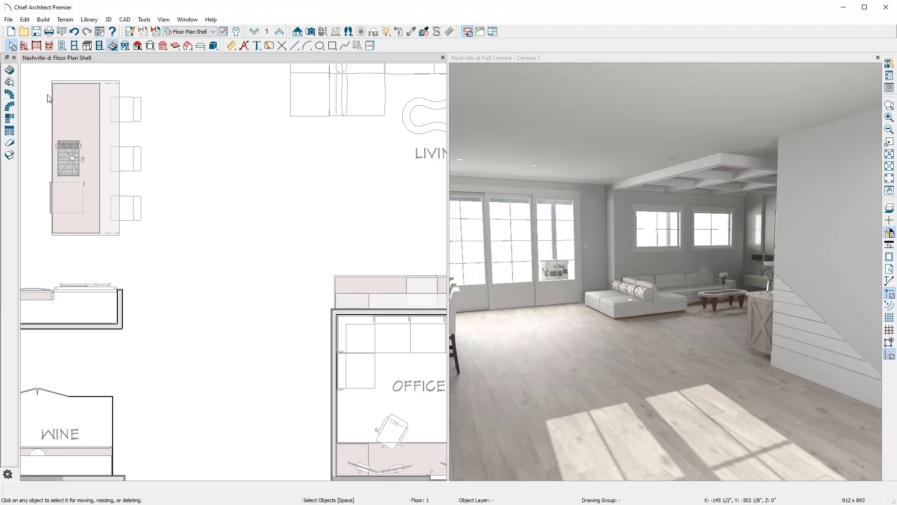
Draw a straight stairway upward and best-fit it to 20 risers, 209" long
left_click(12, 71)
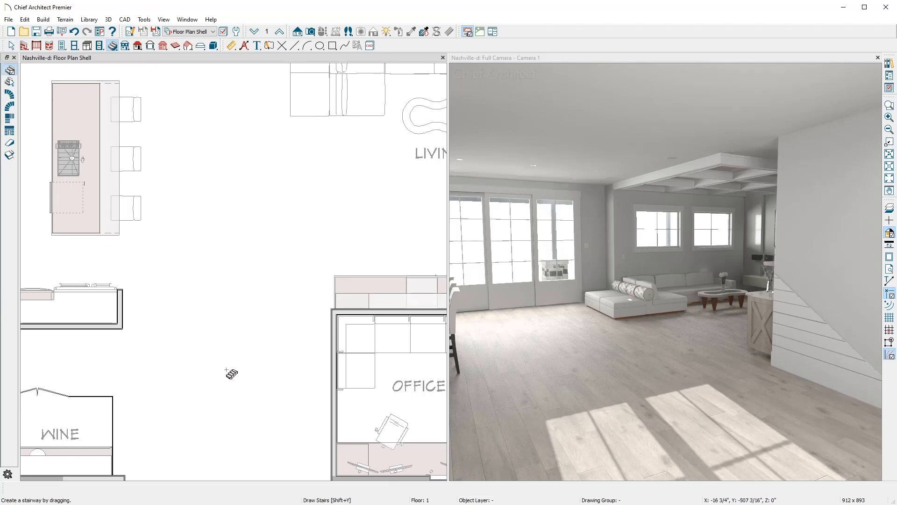
left_click_drag(245, 380, 245, 270)
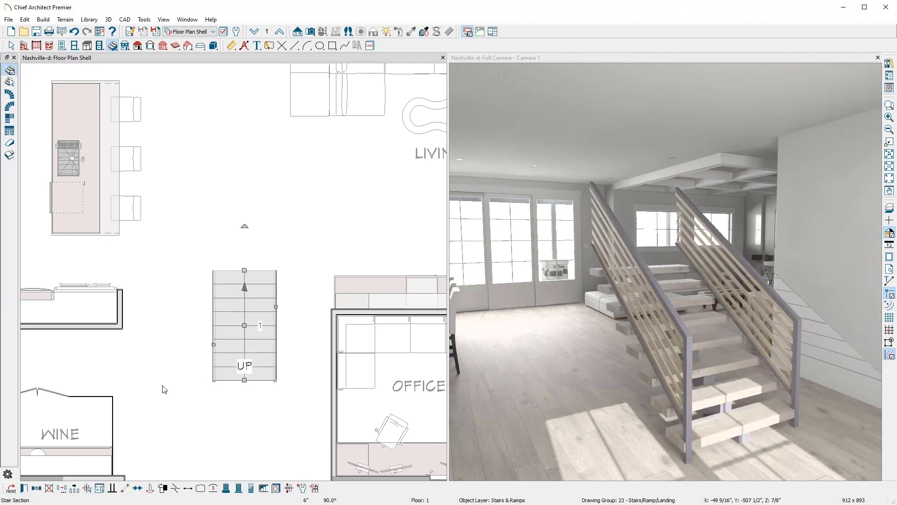
left_click(24, 489)
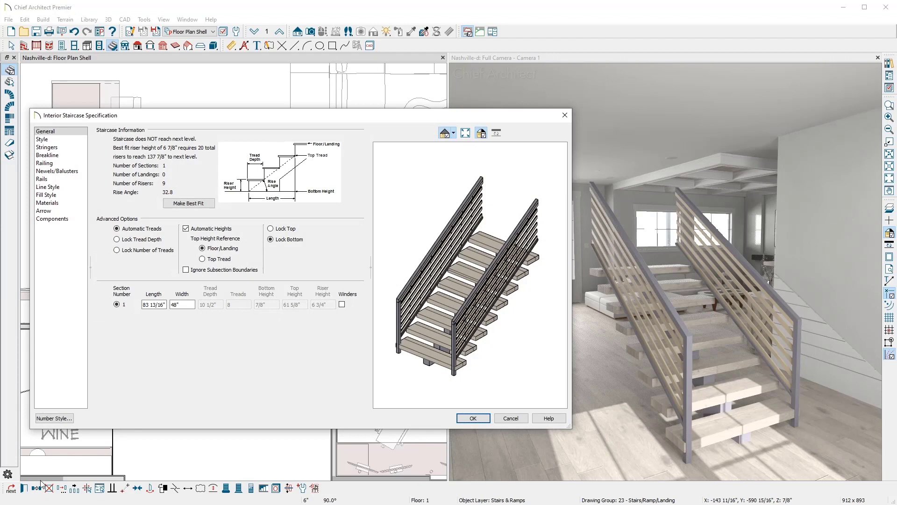
left_click(194, 206)
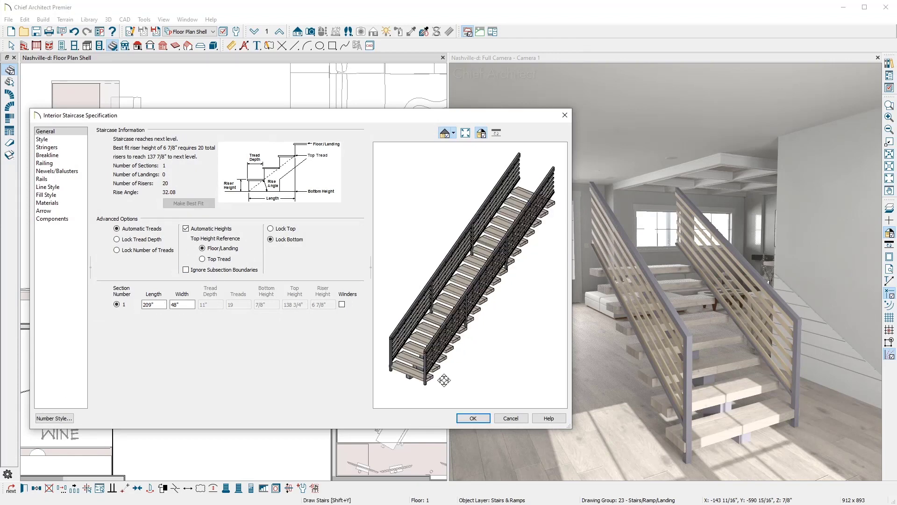
left_click(467, 418)
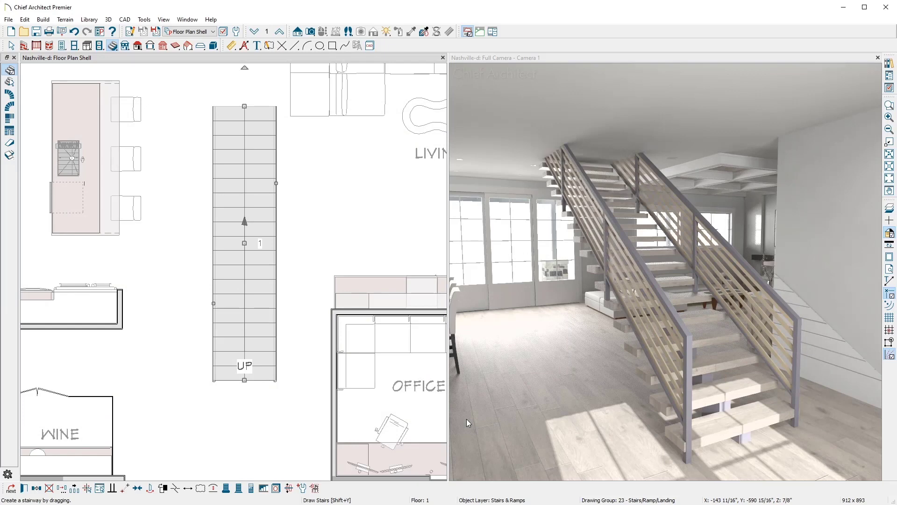
Delete the best-fit staircase and place a new straight staircase with a single click
key("Delete")
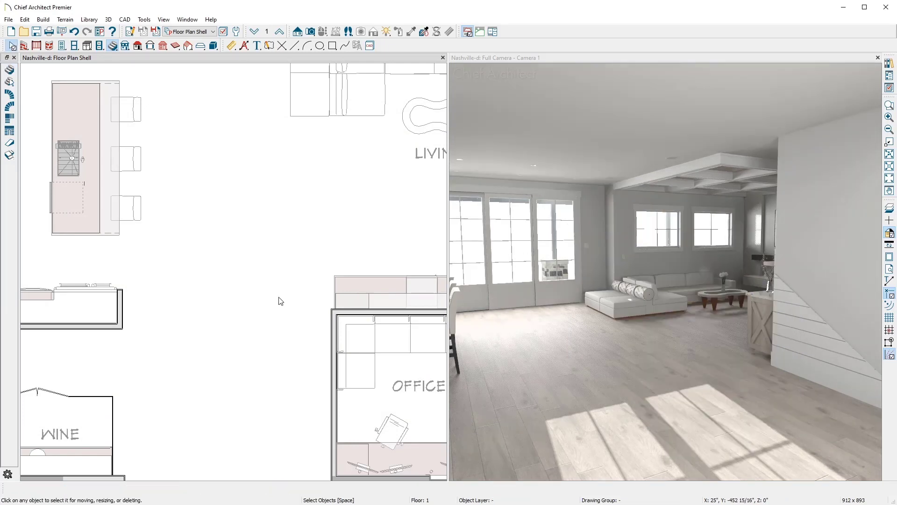
left_click(9, 82)
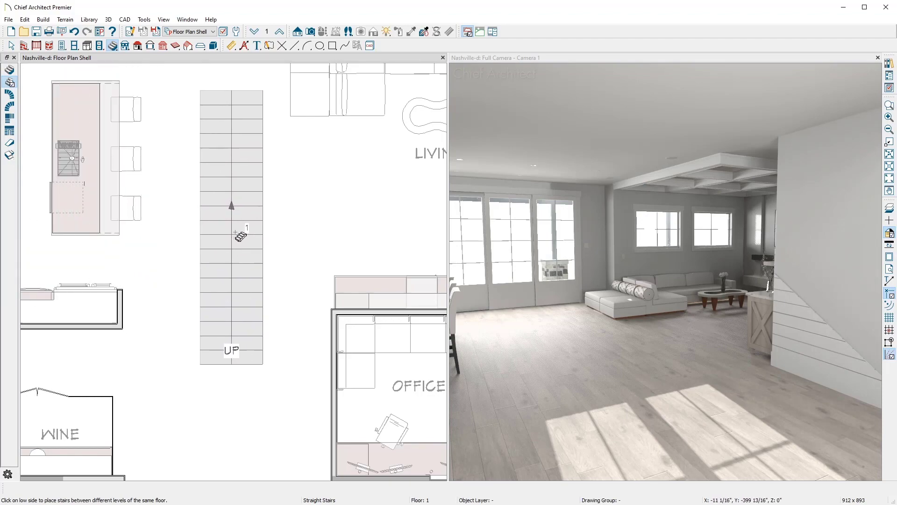
left_click(245, 243)
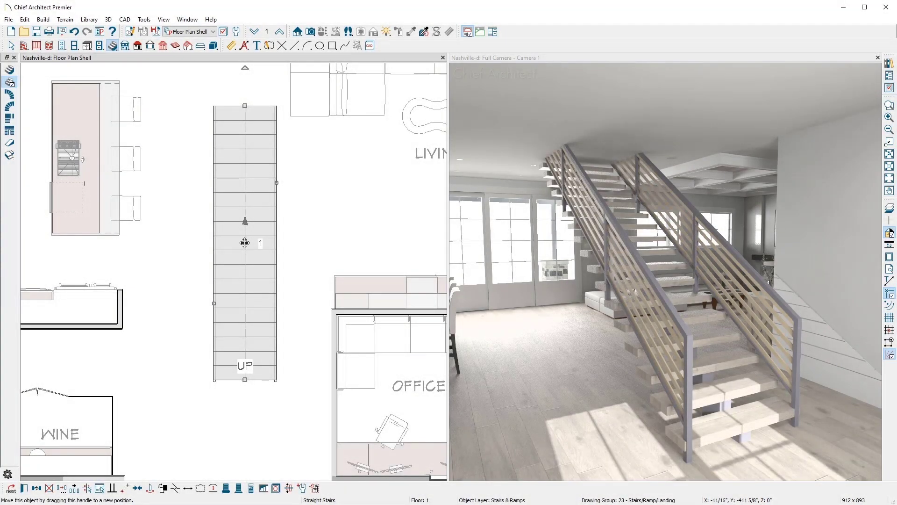
Try bending the stair top left, cancel the bend, and generate an auto stairwell
left_click_drag(245, 105, 356, 139)
key("Escape")
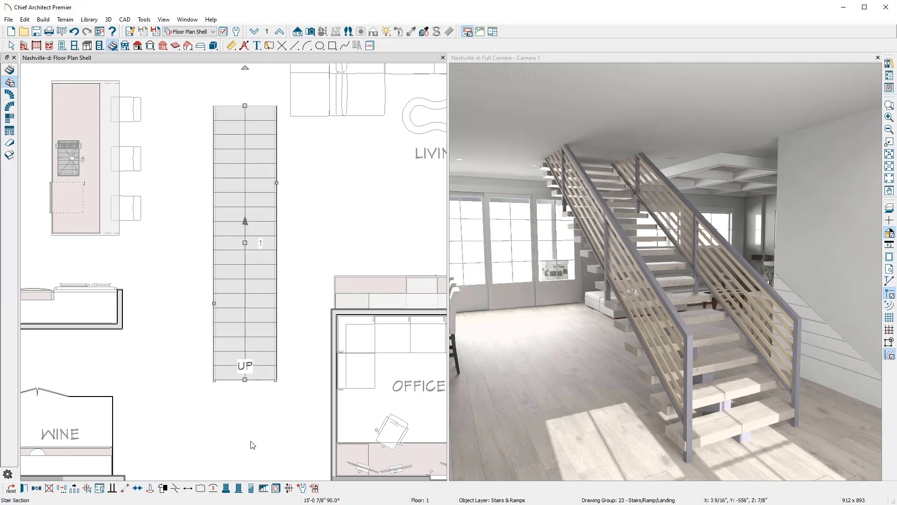
left_click(263, 488)
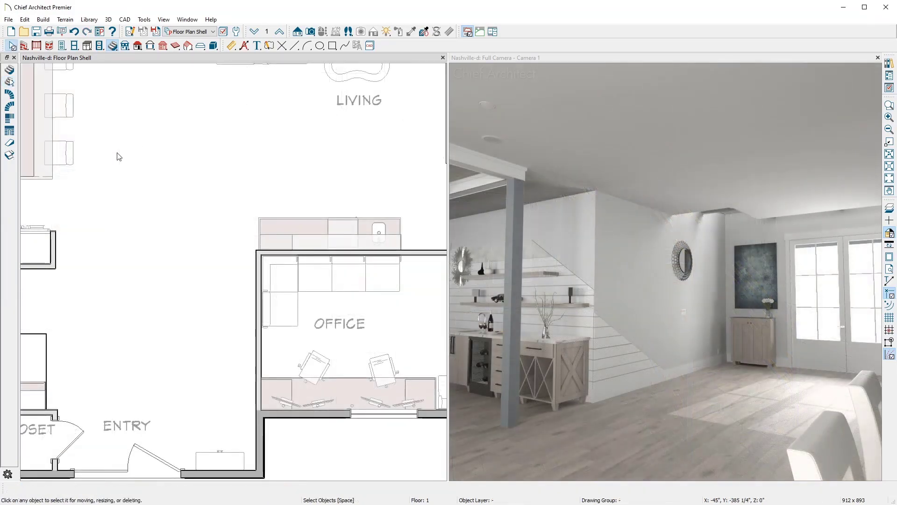
Place a clockwise L-shaped staircase with winders beside the office
left_click(17, 122)
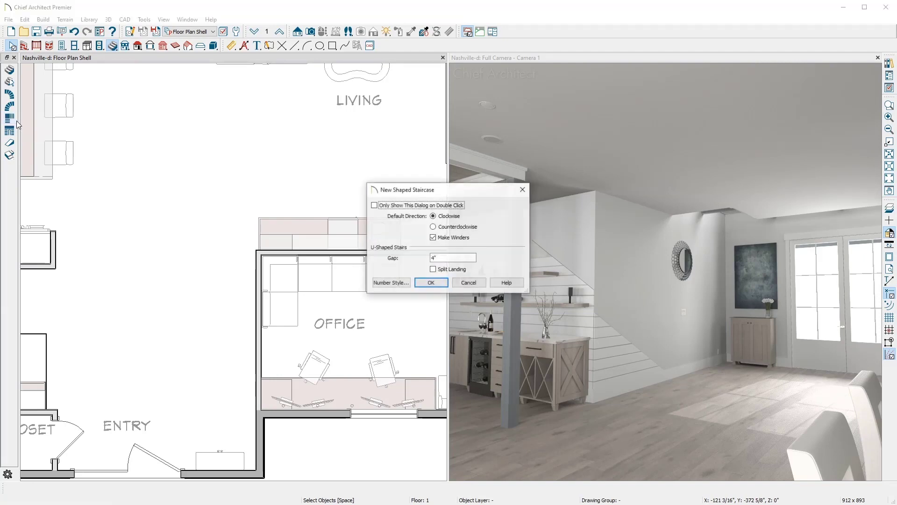
left_click(430, 283)
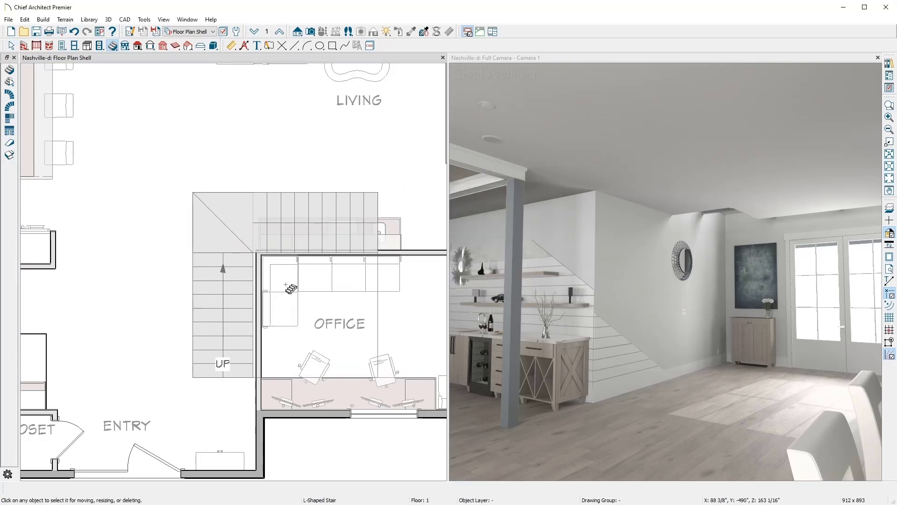
left_click(254, 308)
Cut an auto stairwell above the L-stair and widen it leftward on Floor 2
left_click(248, 309)
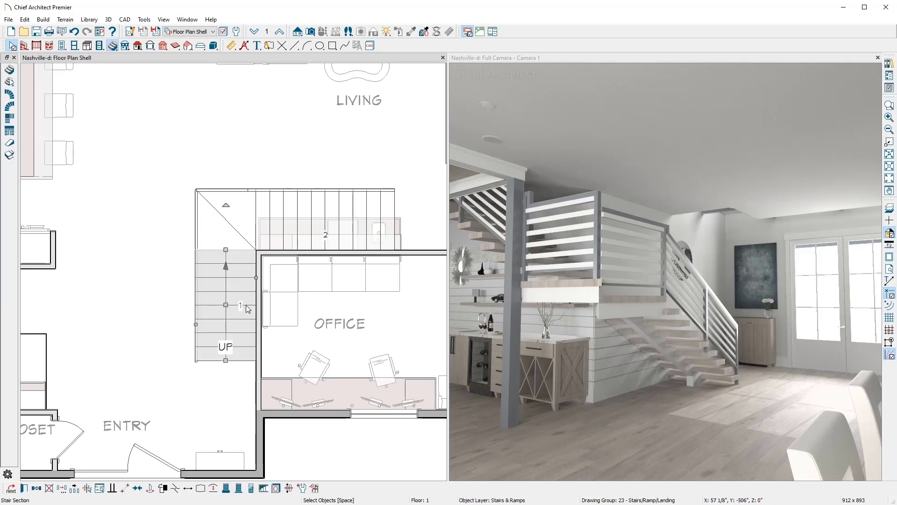
left_click(264, 491)
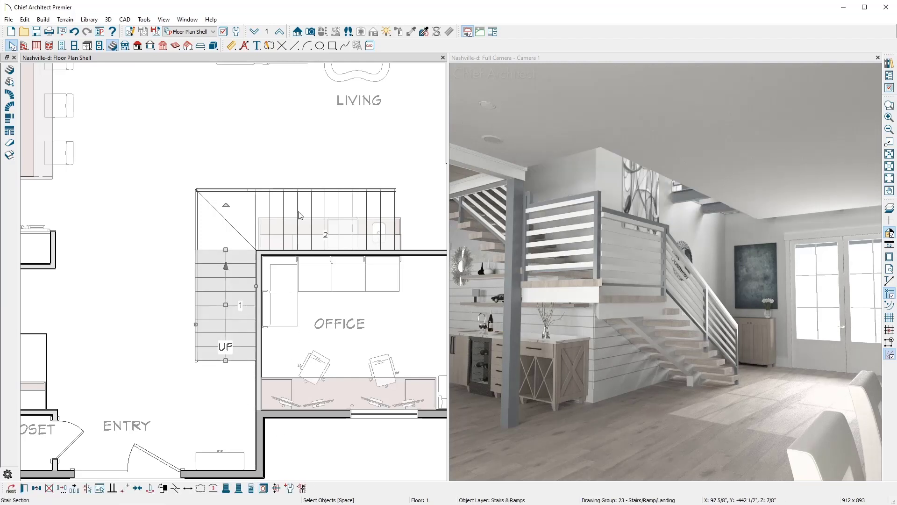
left_click(279, 31)
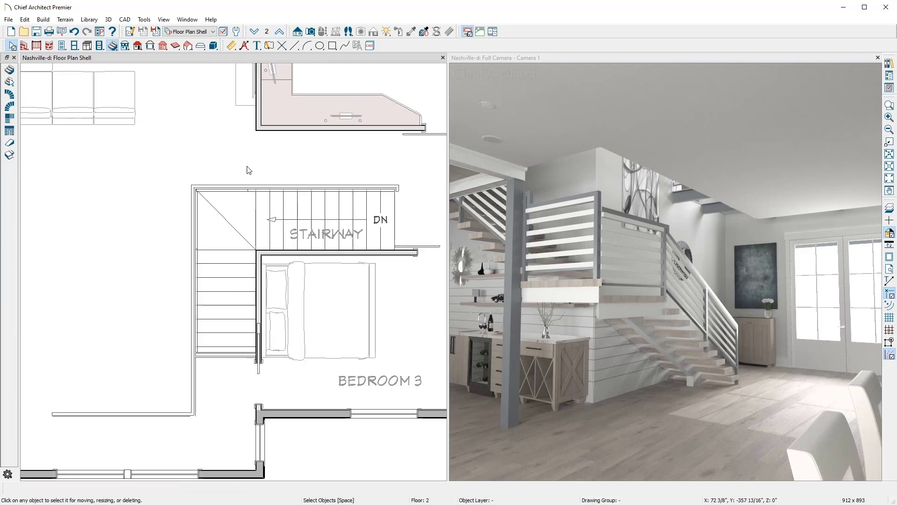
left_click(195, 264)
left_click_drag(194, 263, 52, 273)
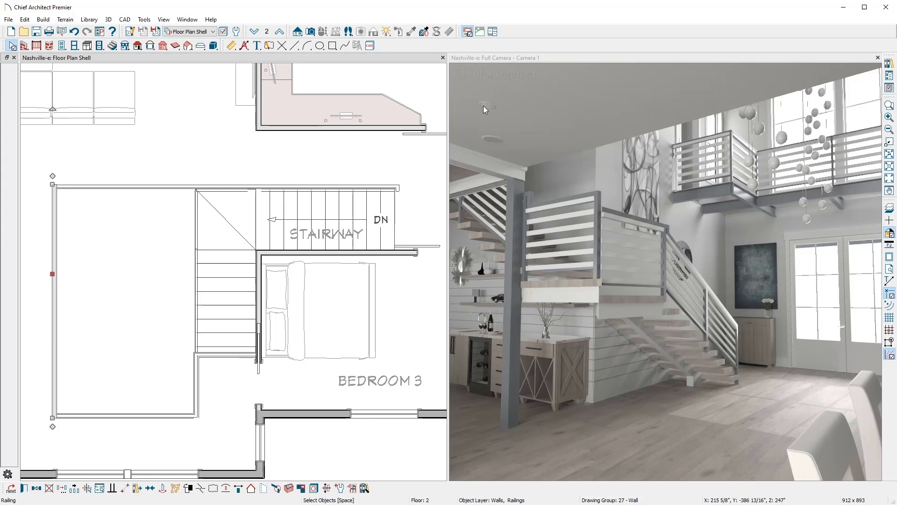
double_click(503, 57)
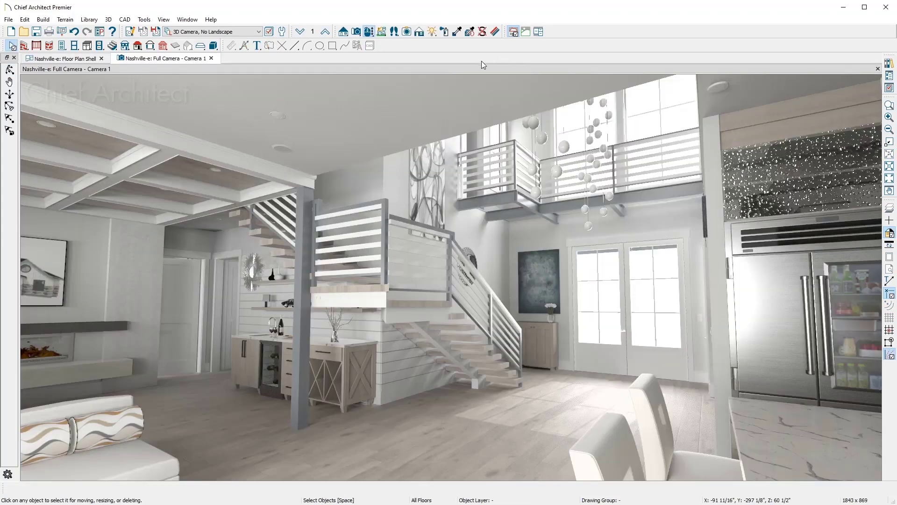
left_click(325, 31)
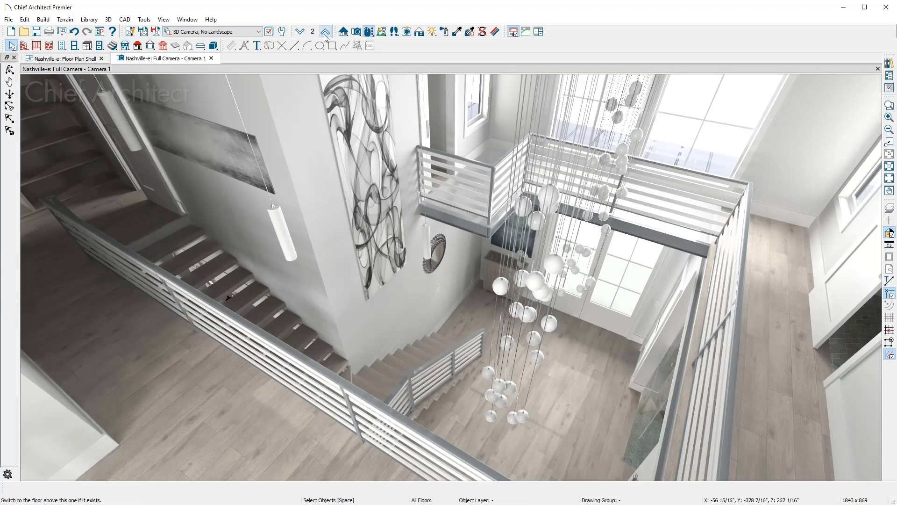
left_click(416, 358)
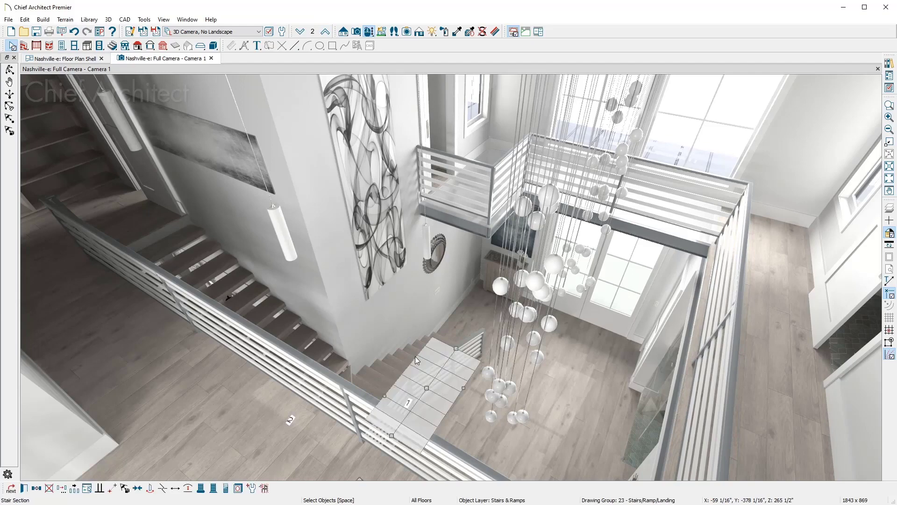
double_click(416, 359)
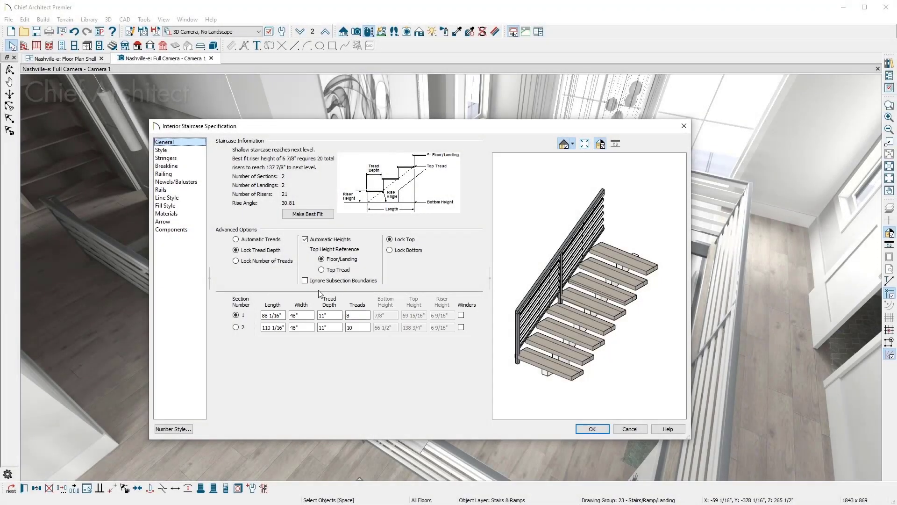
left_click(204, 176)
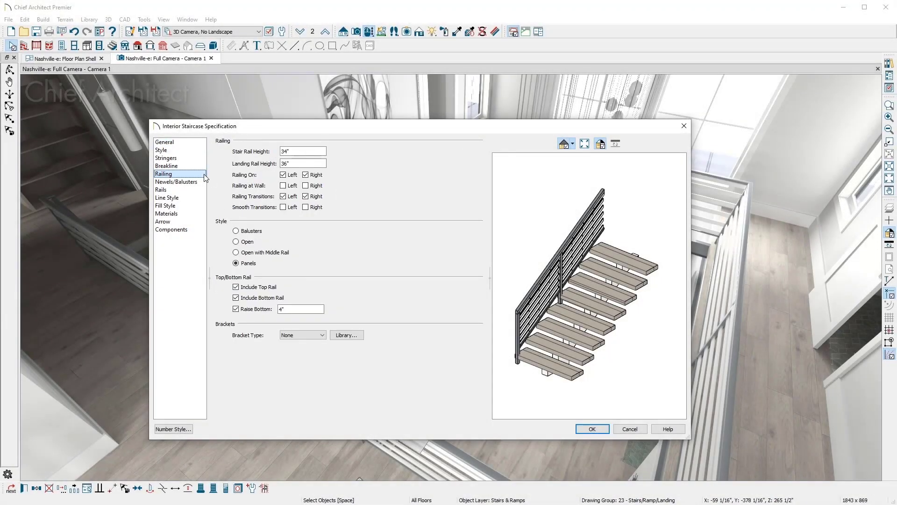
left_click(203, 157)
left_click(206, 181)
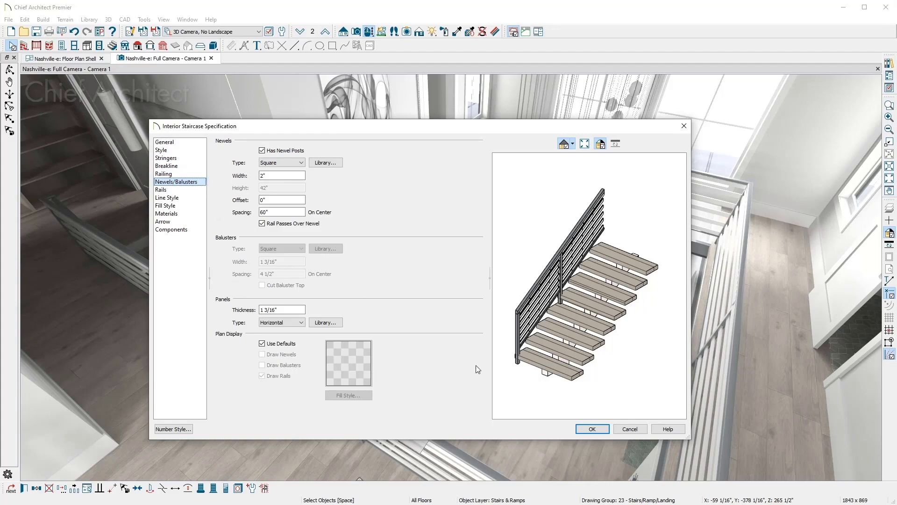
left_click(616, 429)
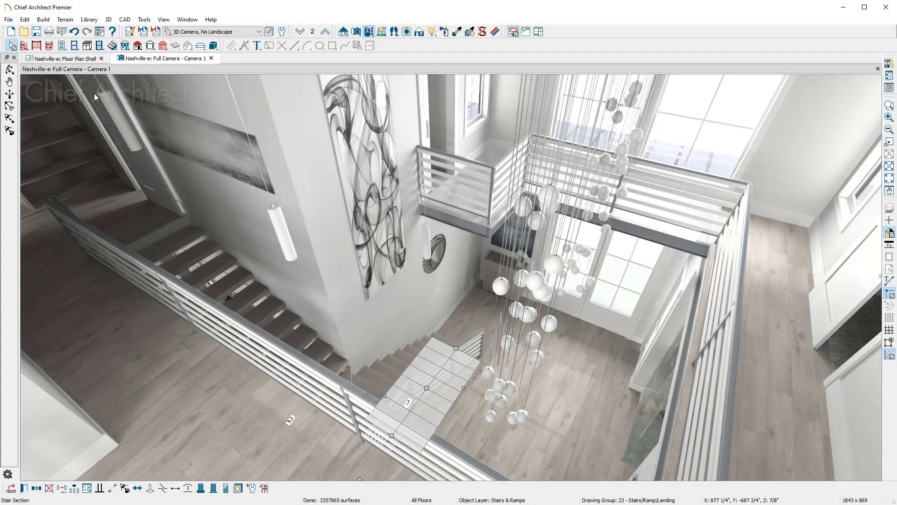
Cut a backclipped cross-section through the stair area from the floor plan
left_click(66, 60)
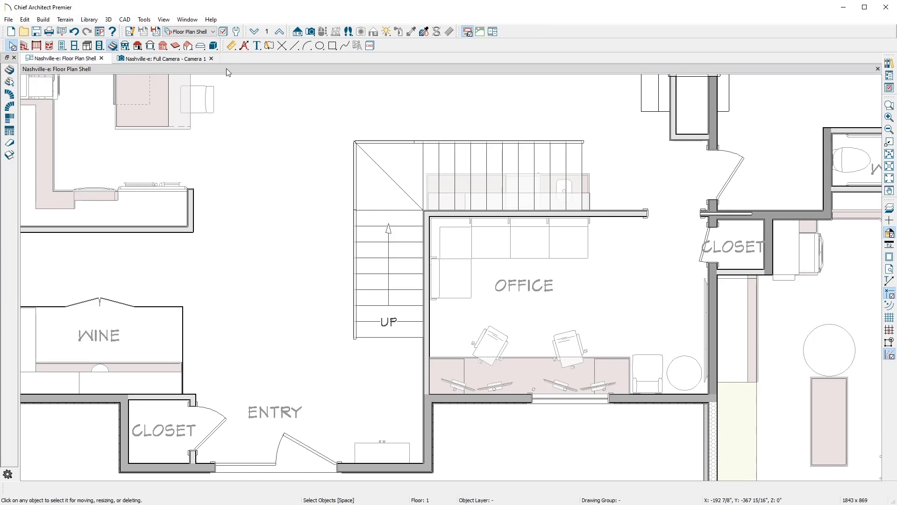
left_click(298, 33)
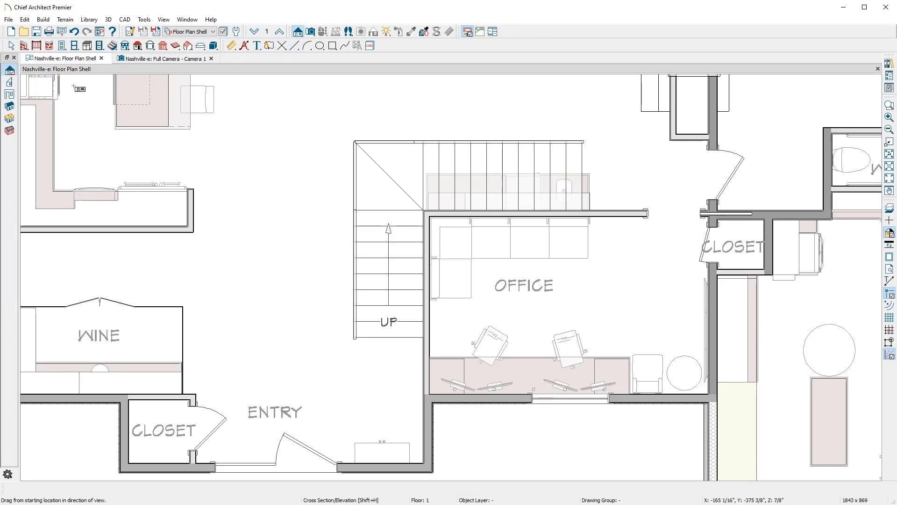
left_click(9, 82)
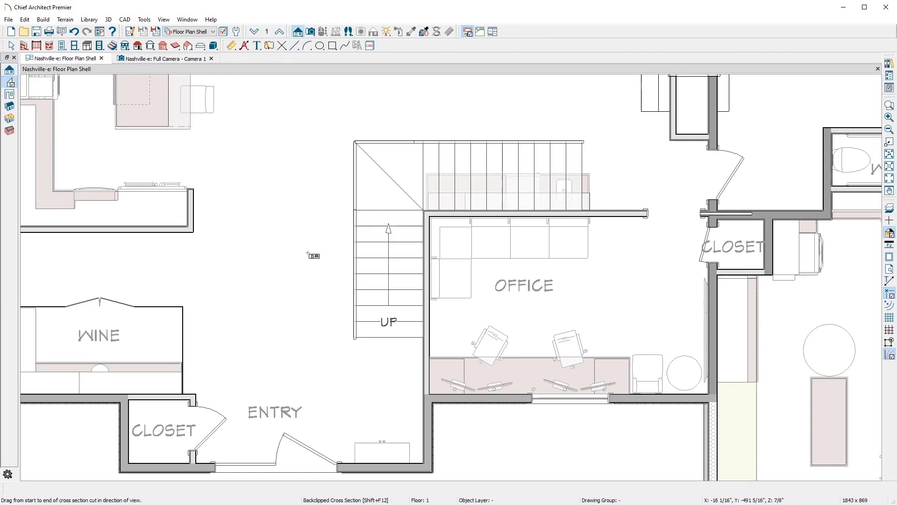
left_click_drag(312, 254, 422, 255)
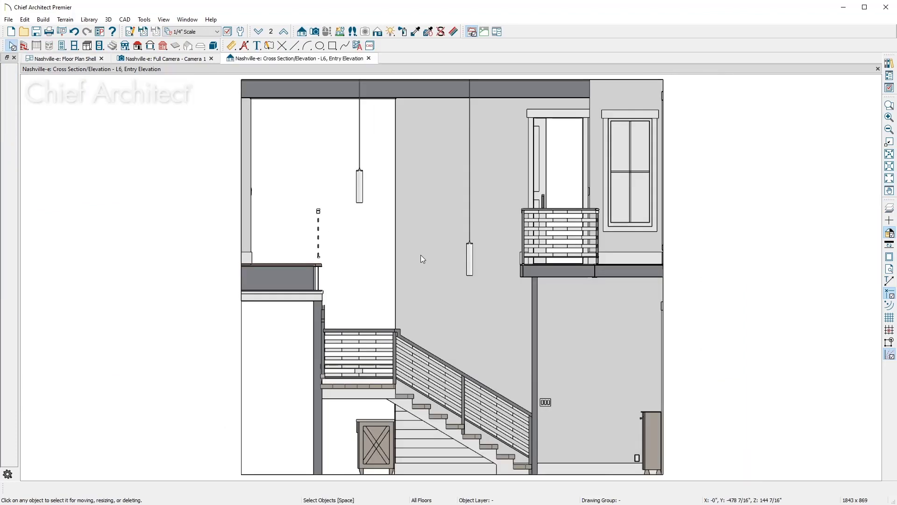
Draw a short floor line and add a 9'-8 1/2" end-to-end headroom dimension
left_click(295, 46)
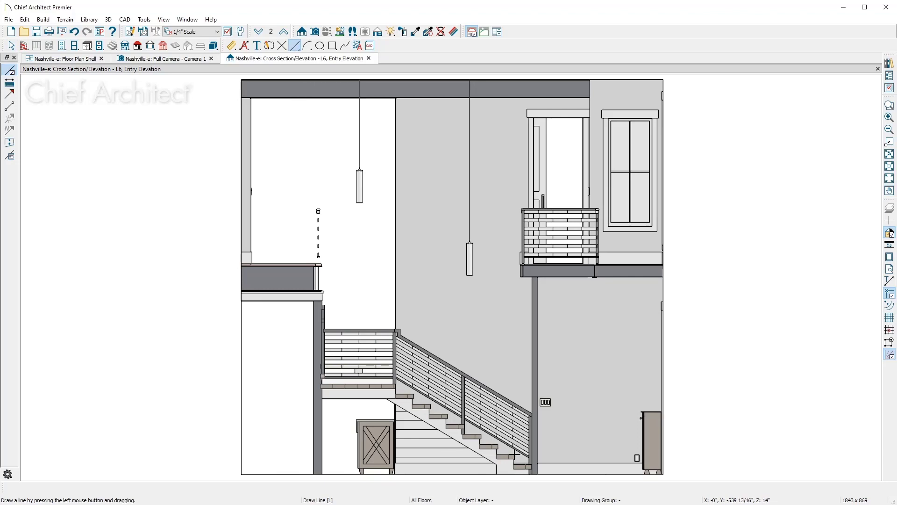
left_click_drag(514, 454, 551, 454)
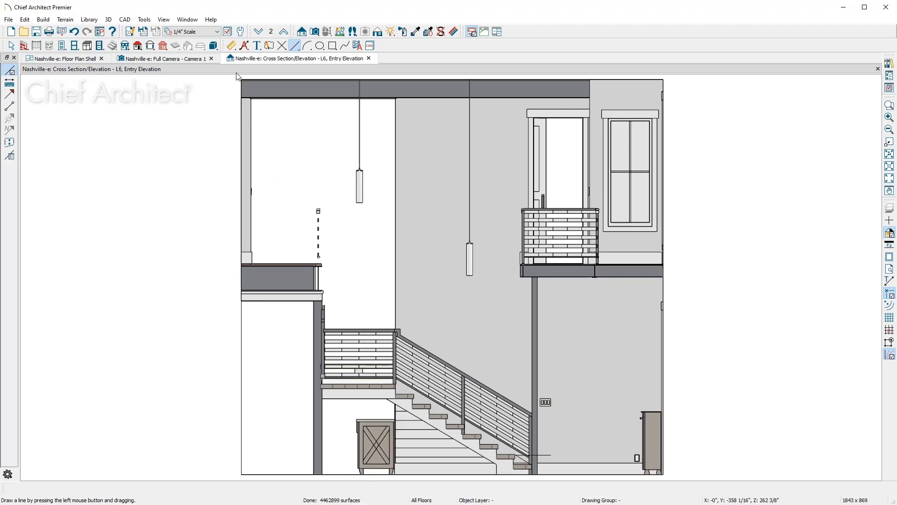
left_click(231, 46)
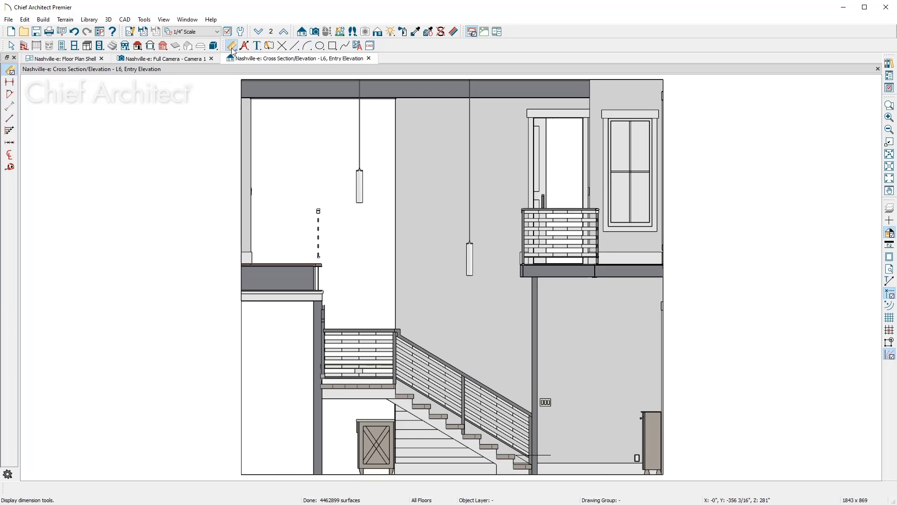
left_click(11, 83)
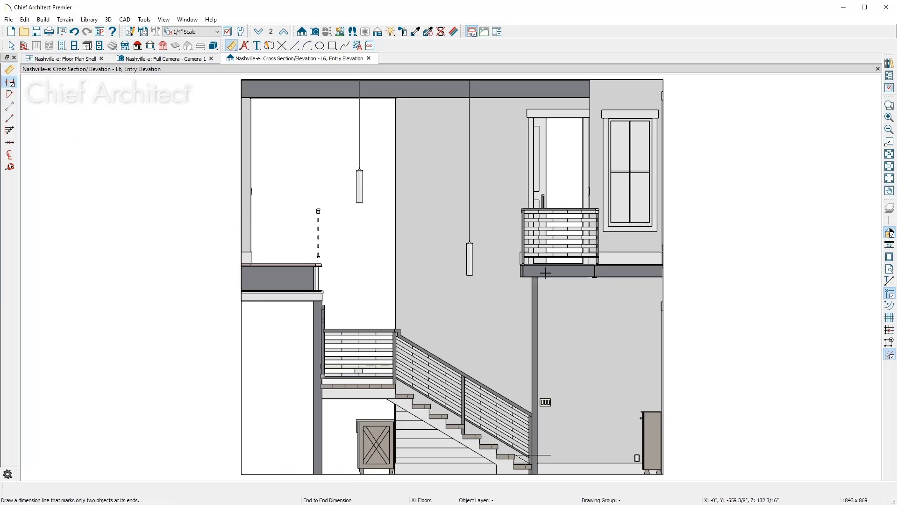
left_click_drag(549, 280, 544, 457)
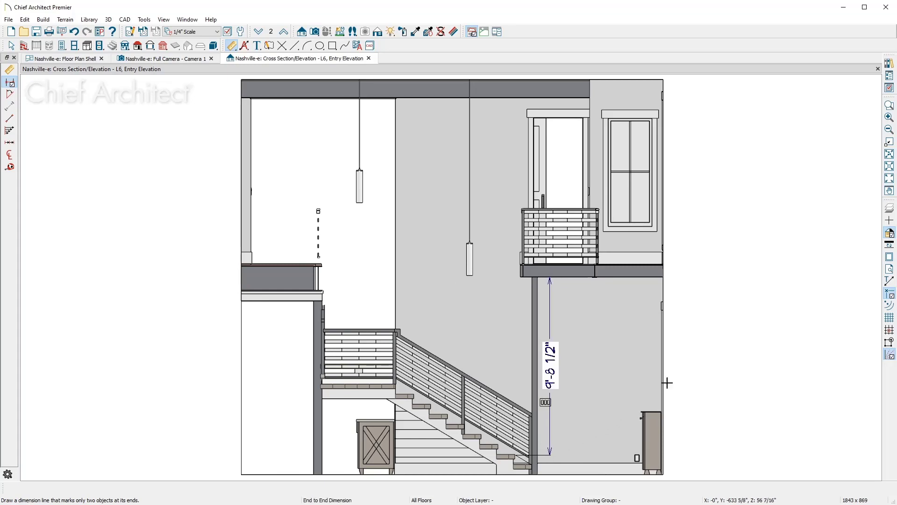
Place the Interior Stair detail from the library's CAD Details > Stairs folder in the elevation
left_click(889, 63)
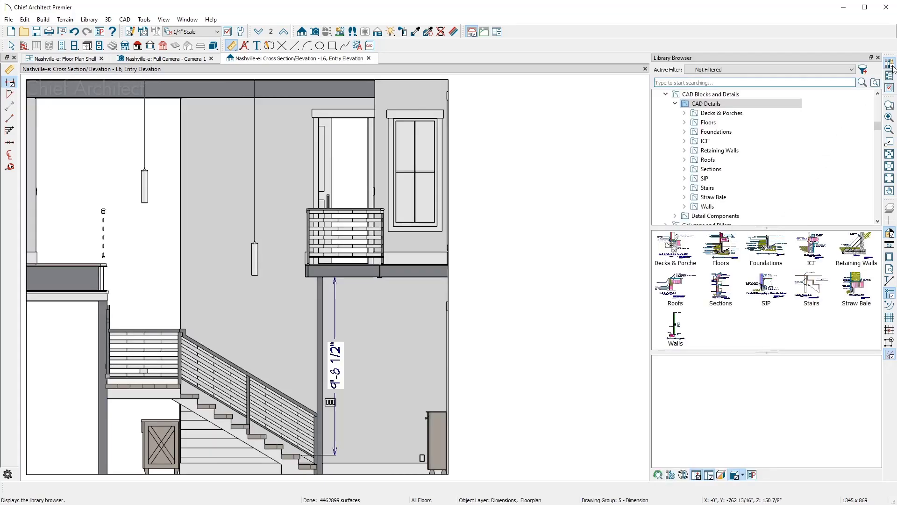
double_click(830, 295)
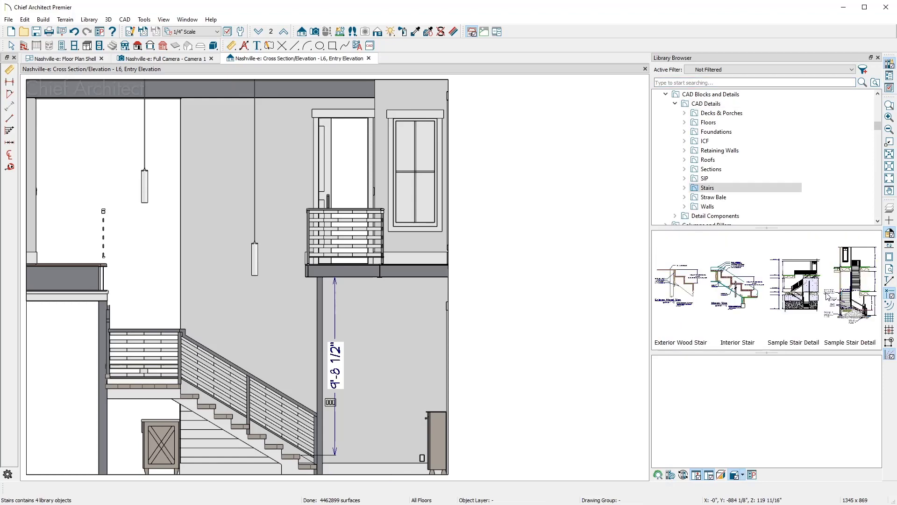
left_click(750, 317)
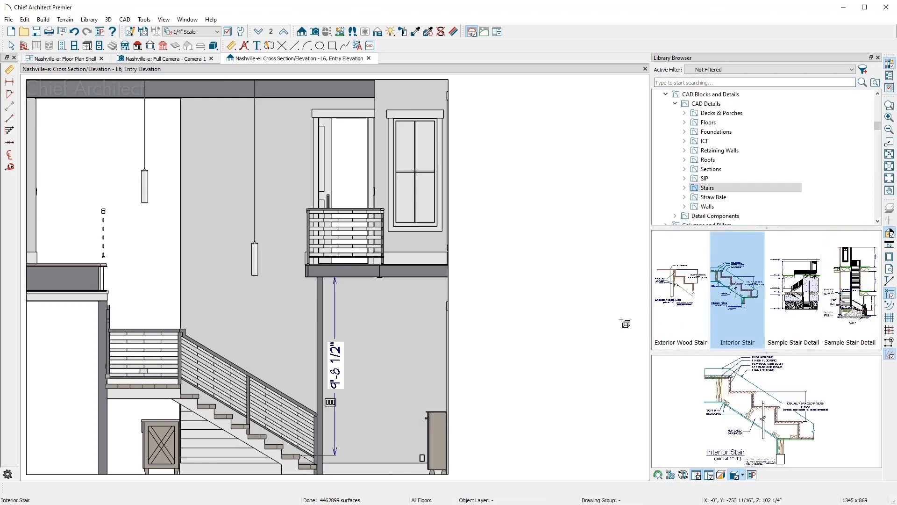
left_click(593, 318)
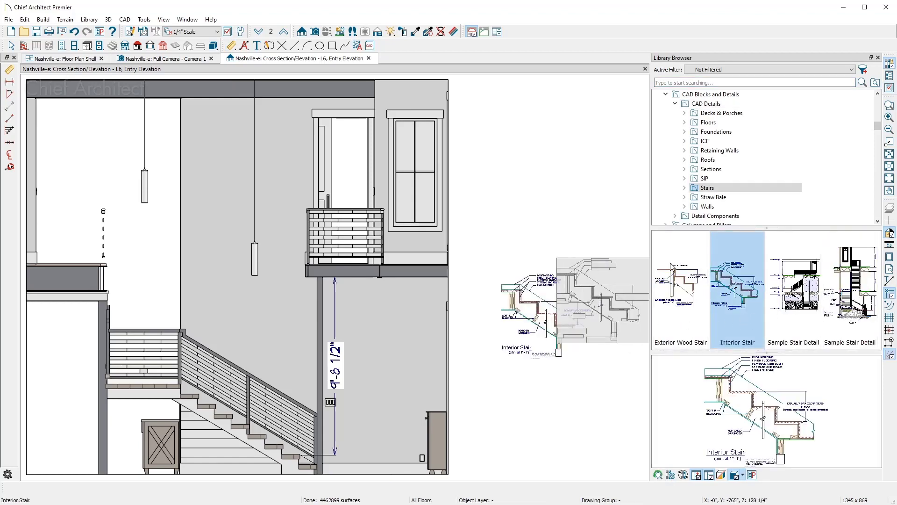
Zoom in on the Interior Stair detail and explode it into separate lines and labels
left_click(890, 105)
left_click_drag(476, 265, 616, 382)
left_click(462, 348)
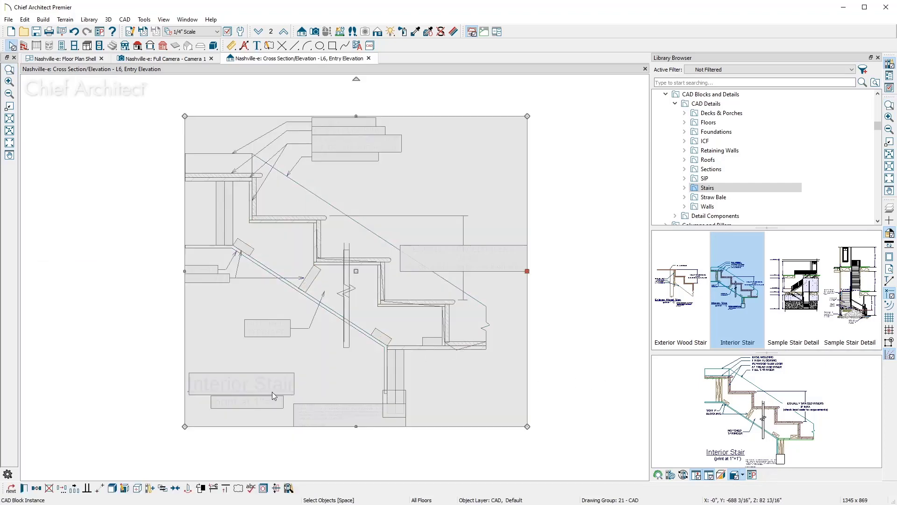
left_click(112, 489)
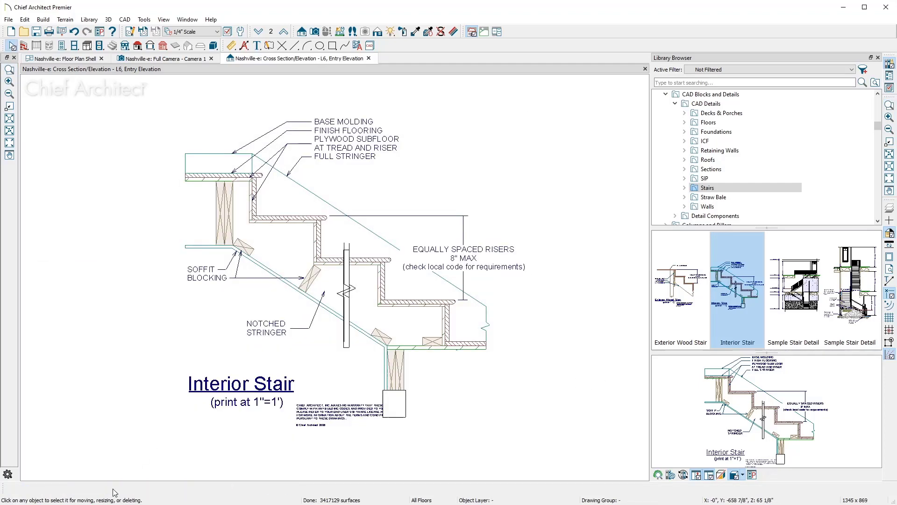
left_click(350, 416)
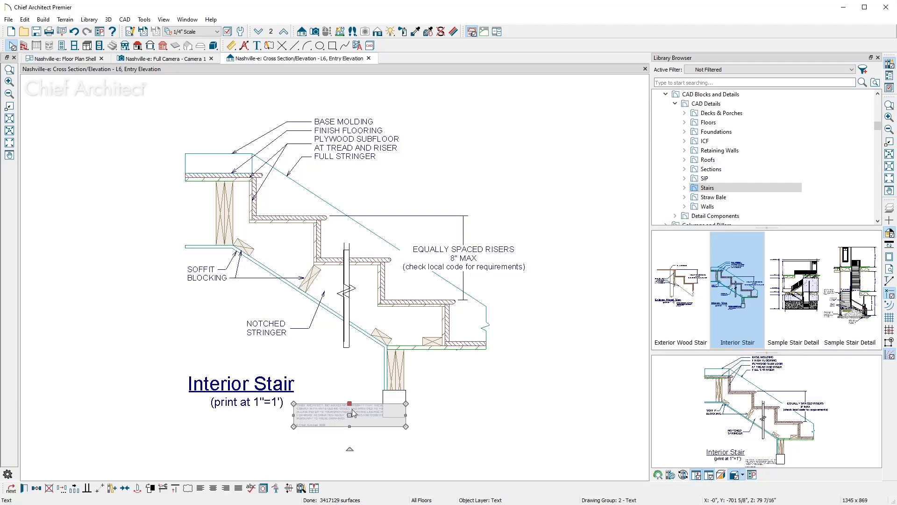
Delete the selected disclaimer text under the Interior Stair title
key("Delete")
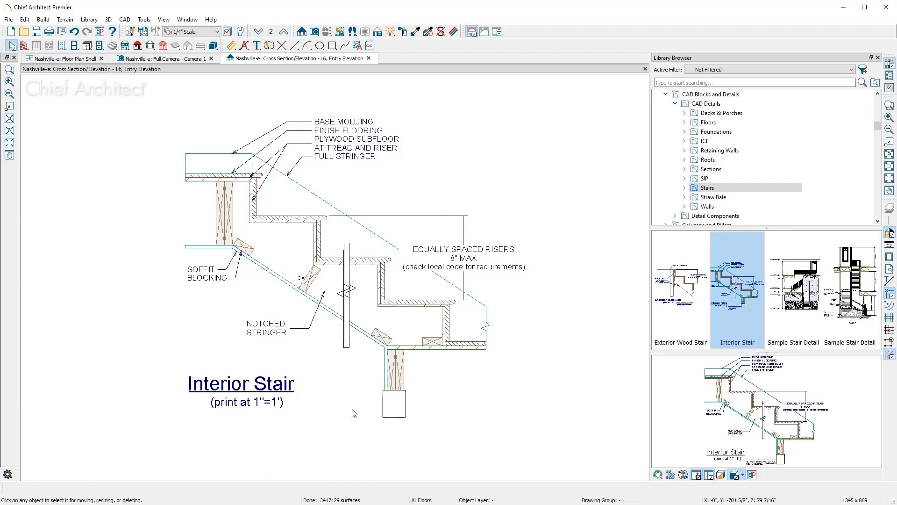